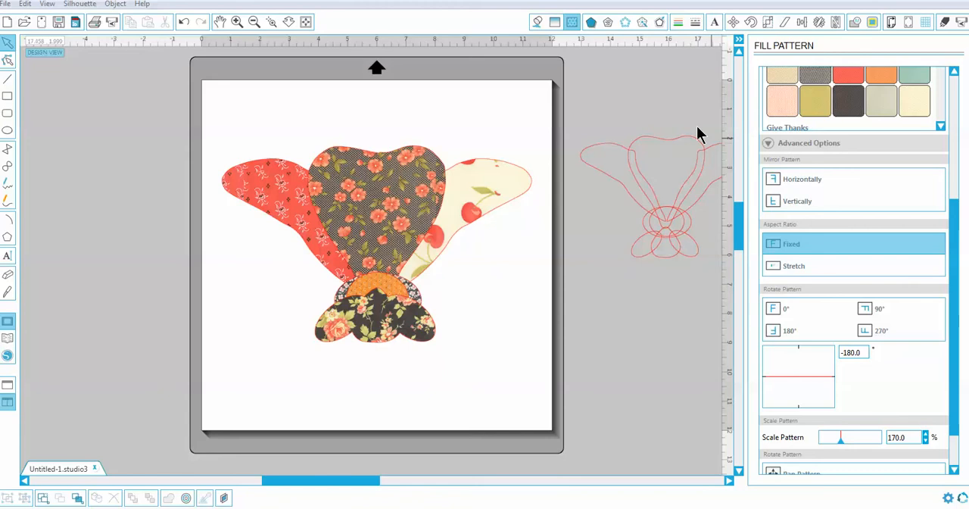
- Scale the cherry fill pattern on the right wing shape down to 58.8%
drag(957, 238, 950, 103)
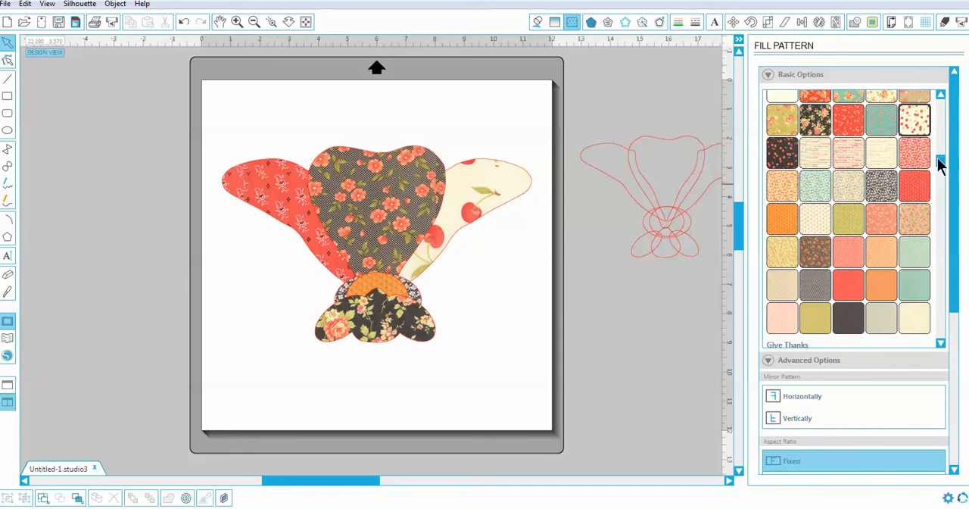
drag(938, 165, 937, 157)
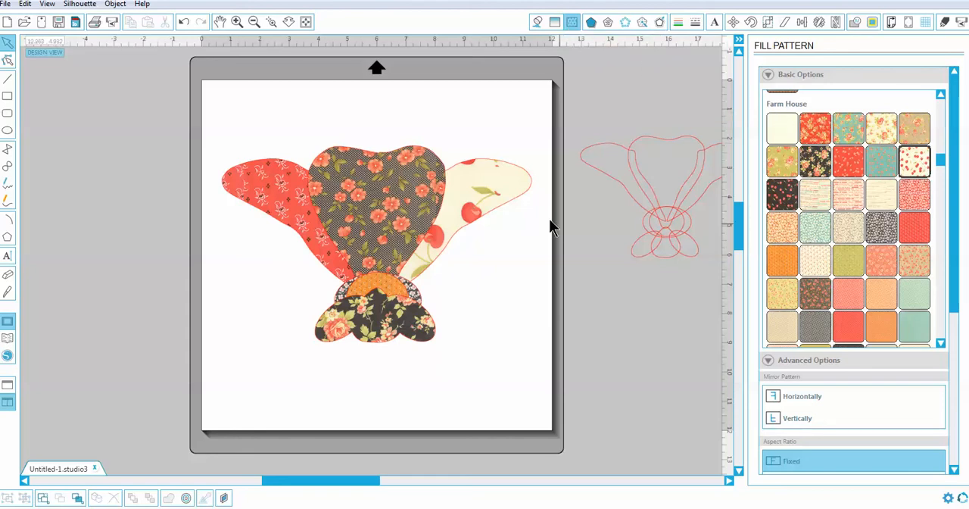
click(514, 203)
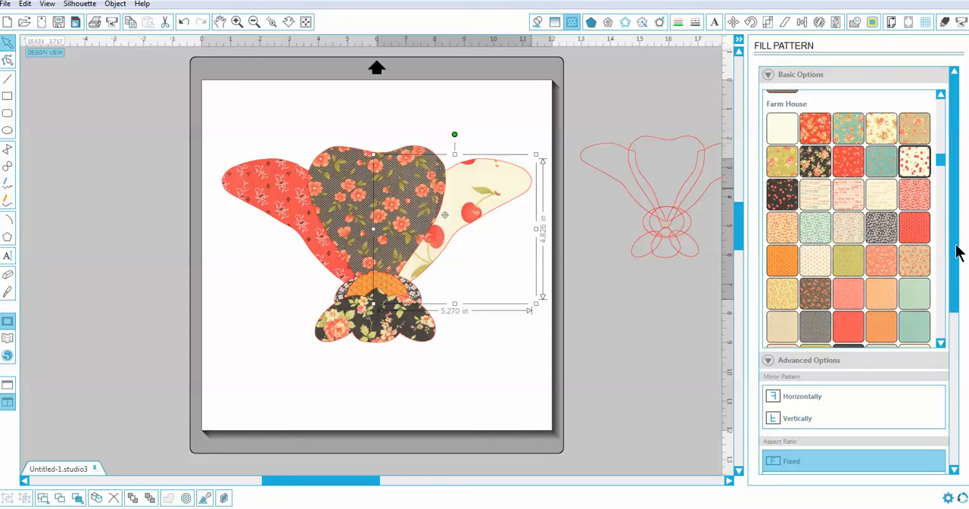
drag(957, 252, 962, 368)
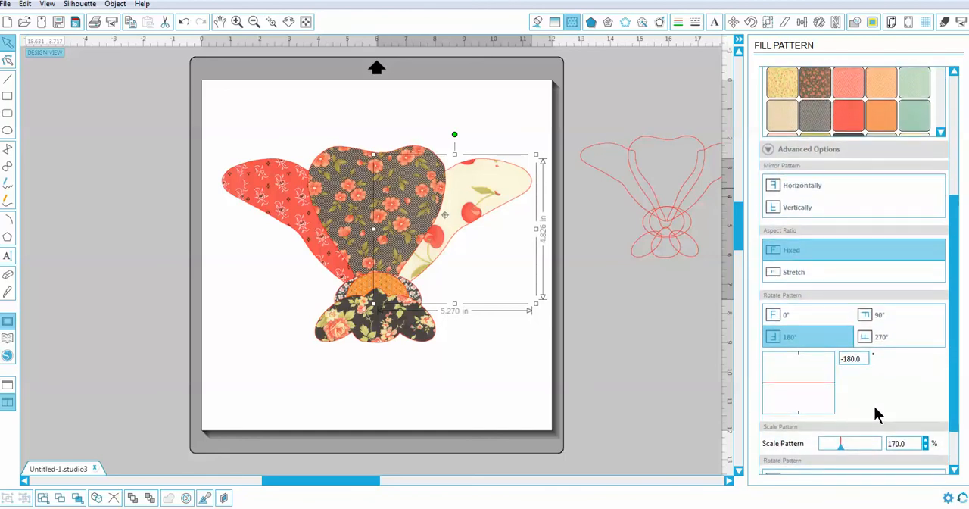
drag(840, 446, 827, 445)
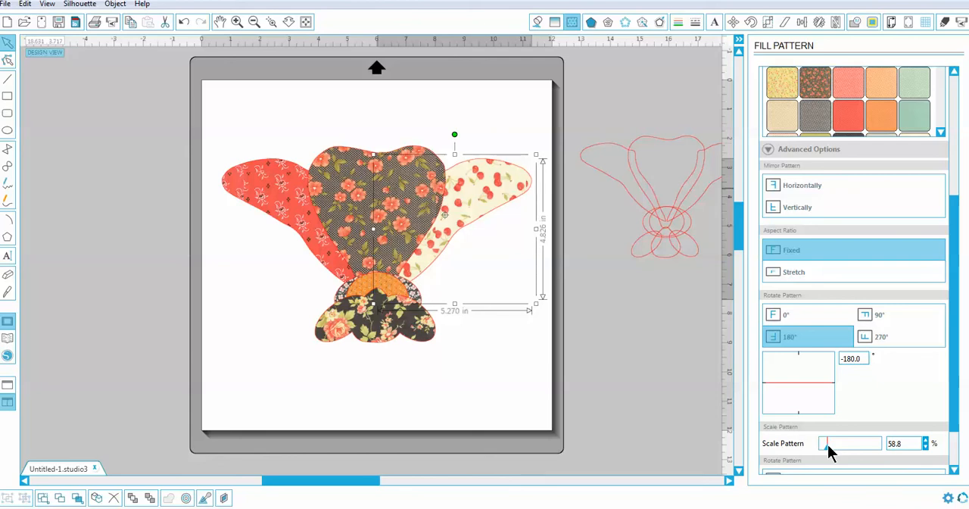
- Fill the left wing shape with the cream Farm House cherry pattern and scale it to 48.6%
click(295, 236)
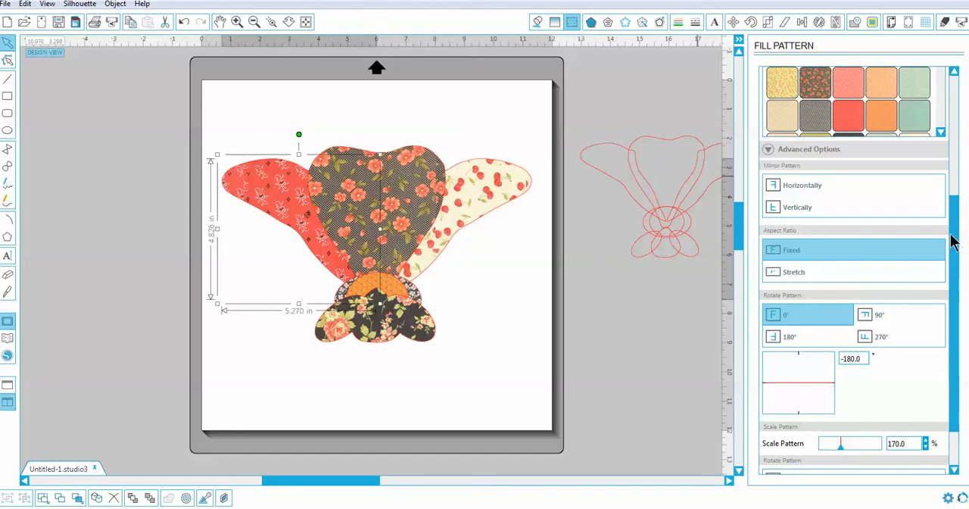
drag(952, 241, 939, 133)
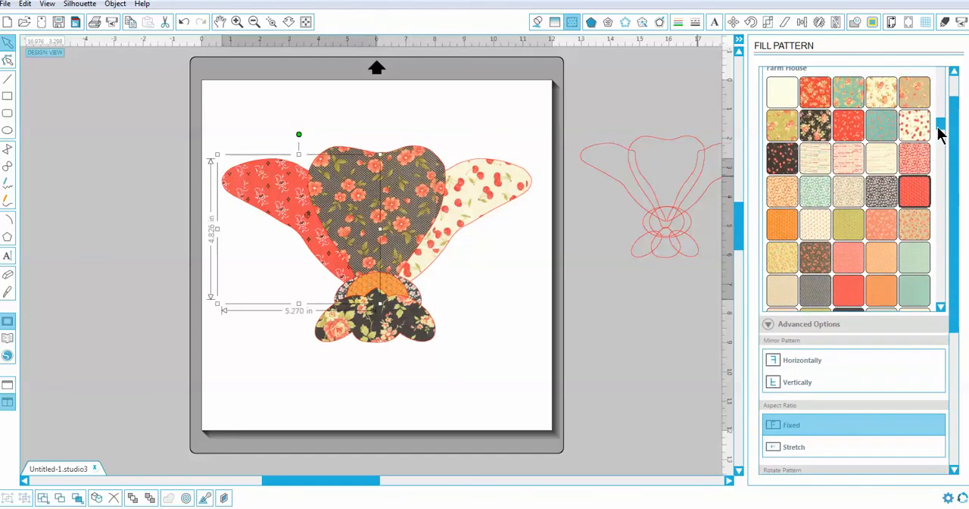
click(915, 126)
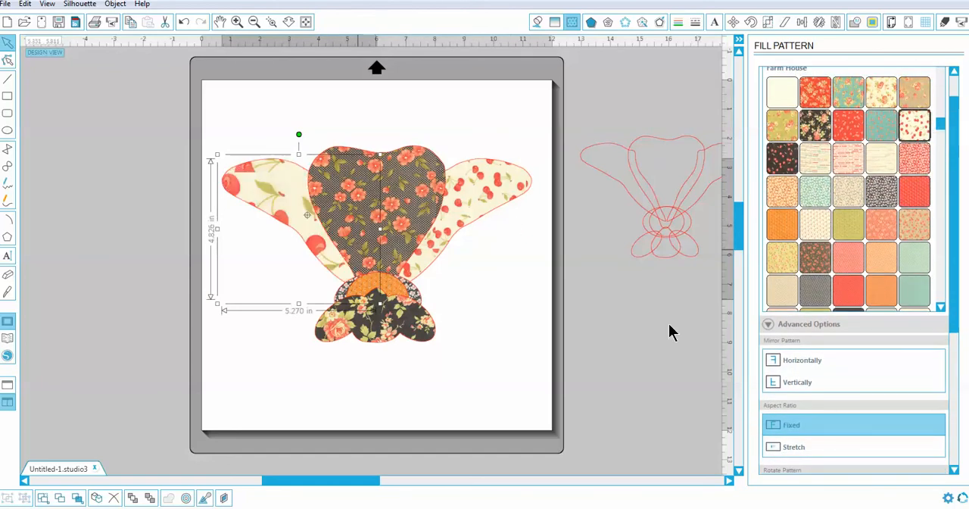
drag(958, 318, 947, 405)
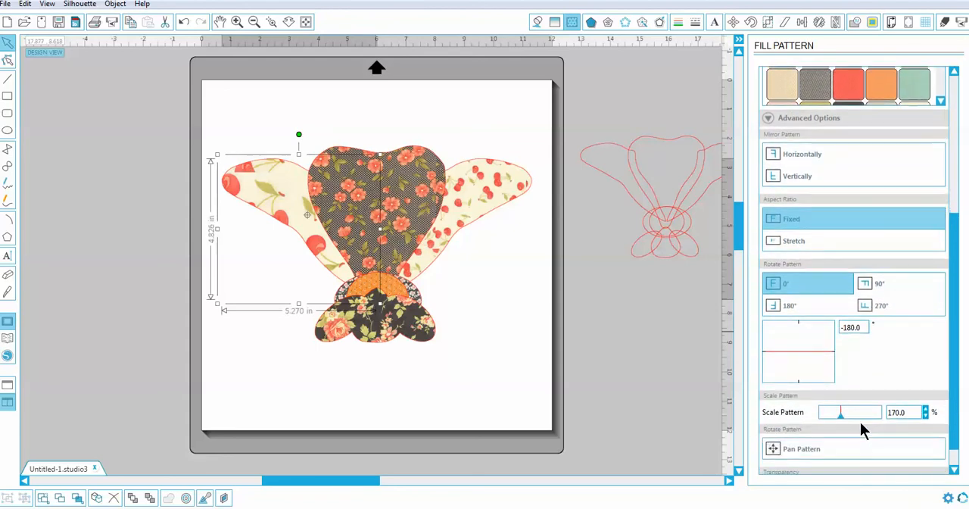
drag(840, 416, 826, 418)
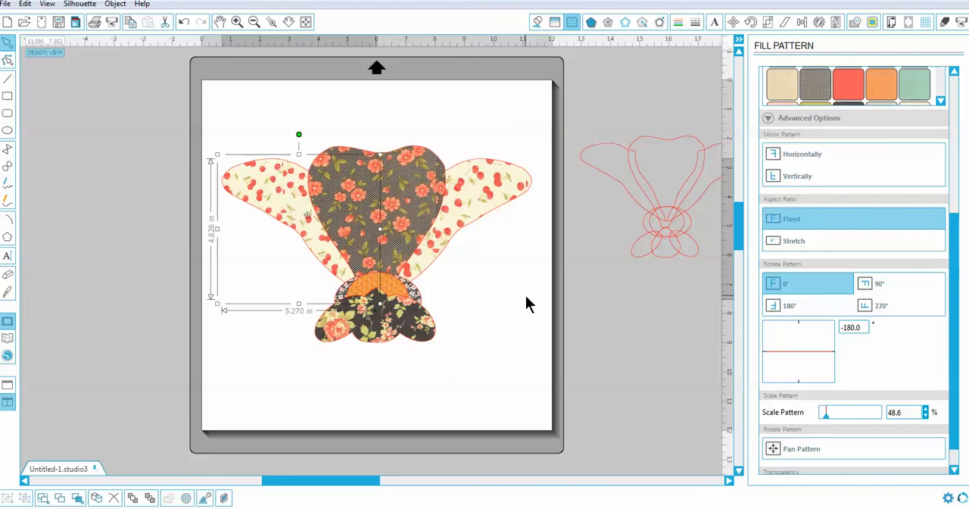
click(505, 271)
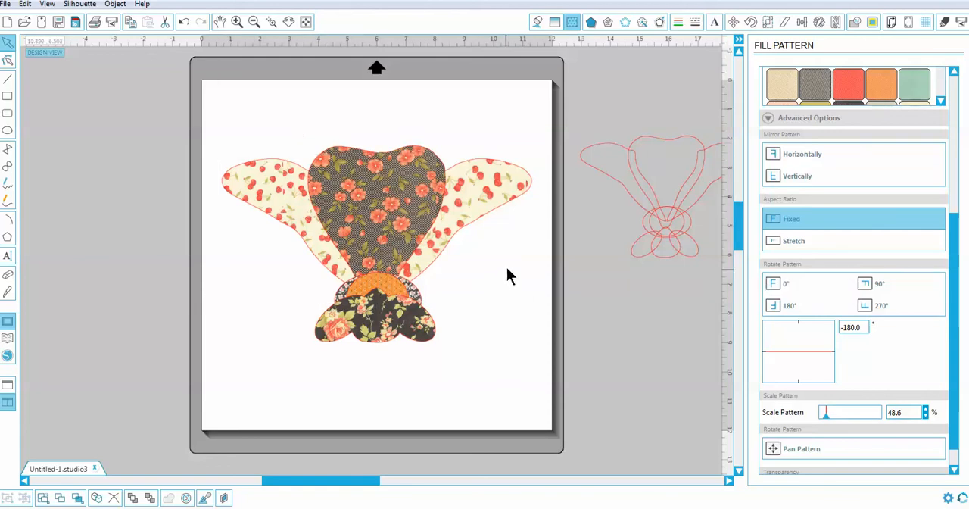
- Fill both the right and left wing shapes with the brown Farm House pattern with small coral flowers
click(395, 215)
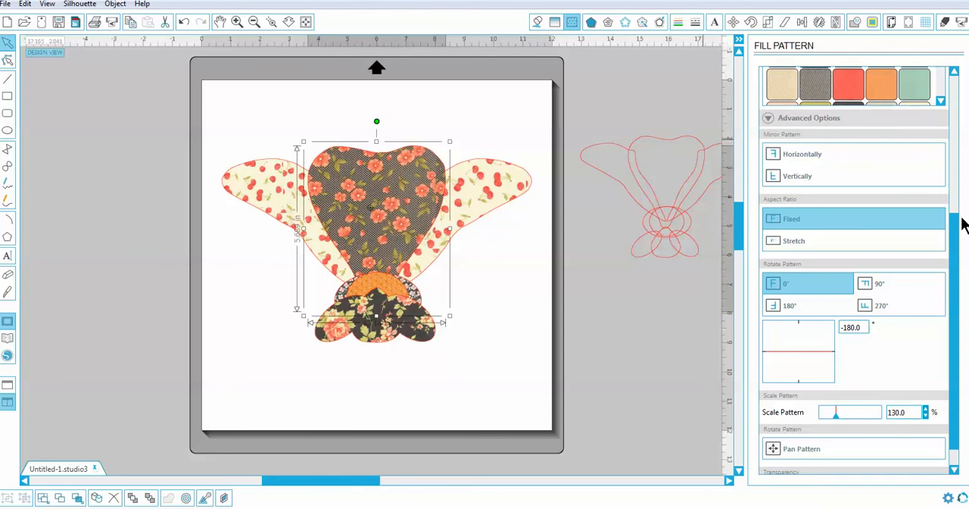
drag(955, 236, 951, 114)
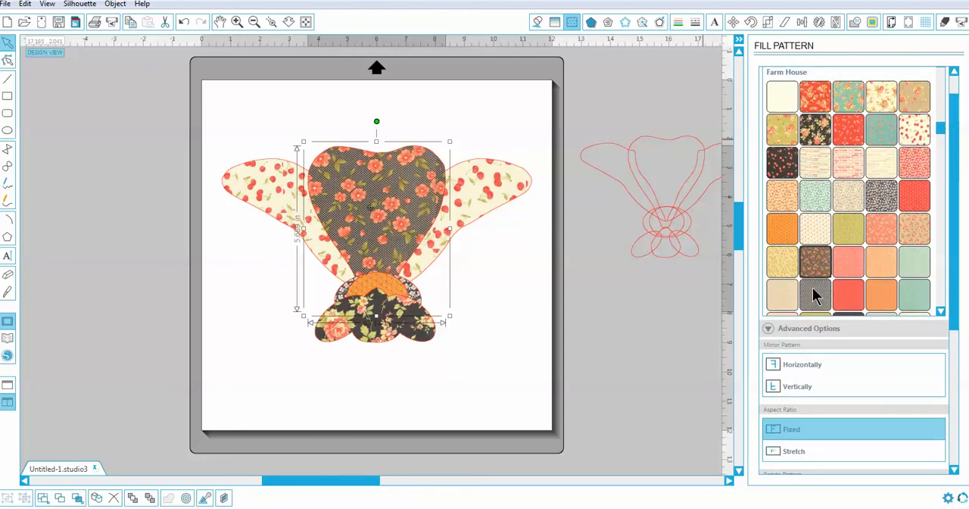
click(537, 206)
click(512, 207)
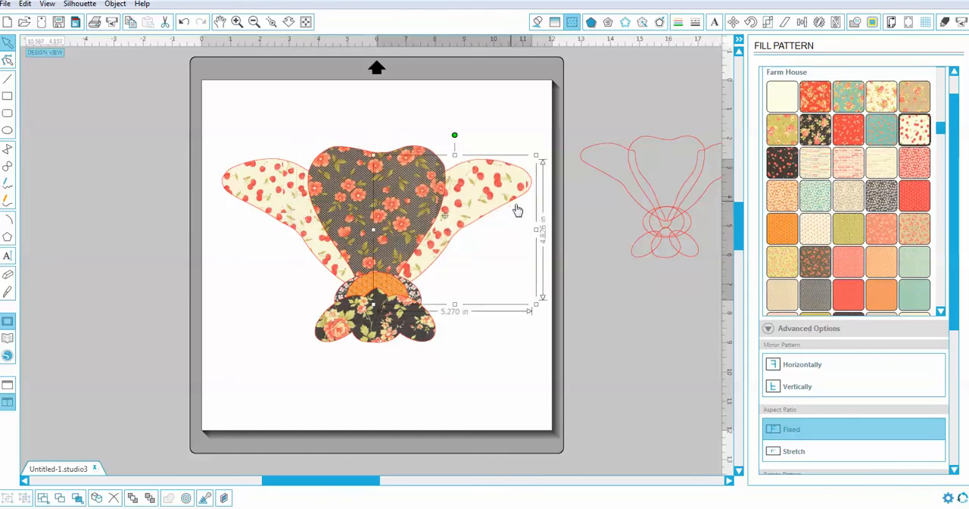
click(817, 263)
click(300, 245)
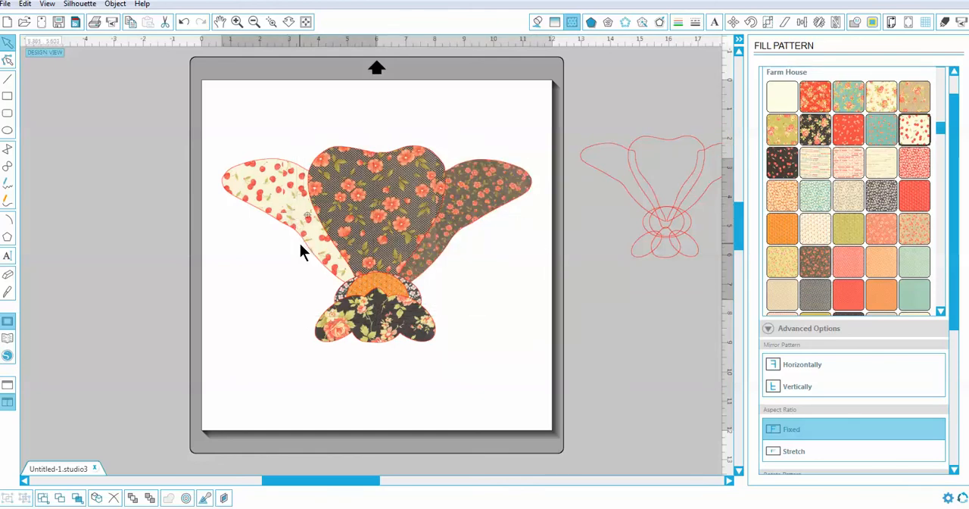
click(814, 261)
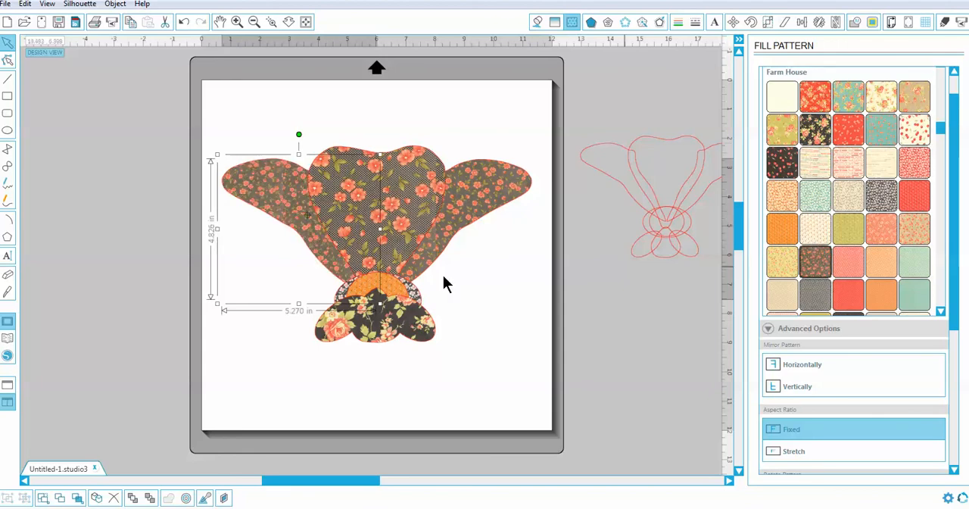
- Try the red Farm House pattern on the heart-shaped body, and fill it with the cream cherry pattern instead
click(414, 220)
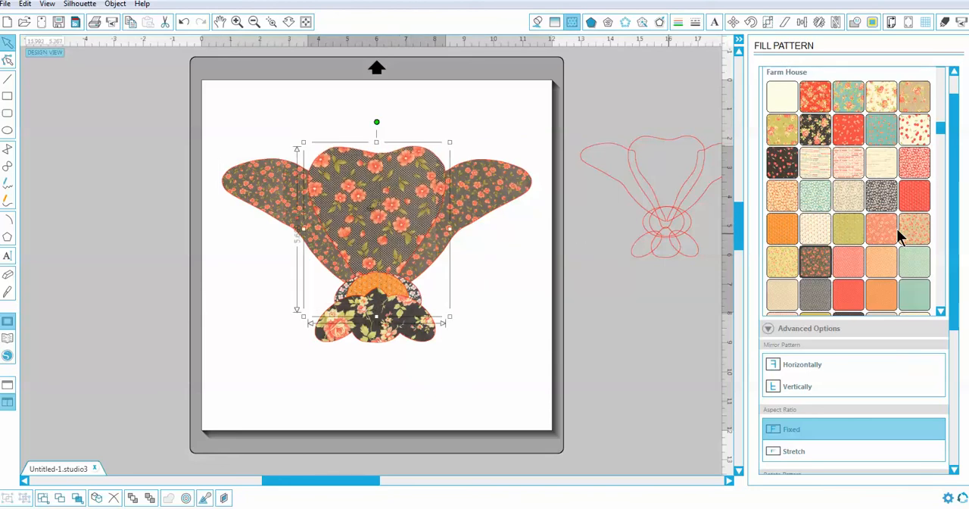
click(921, 200)
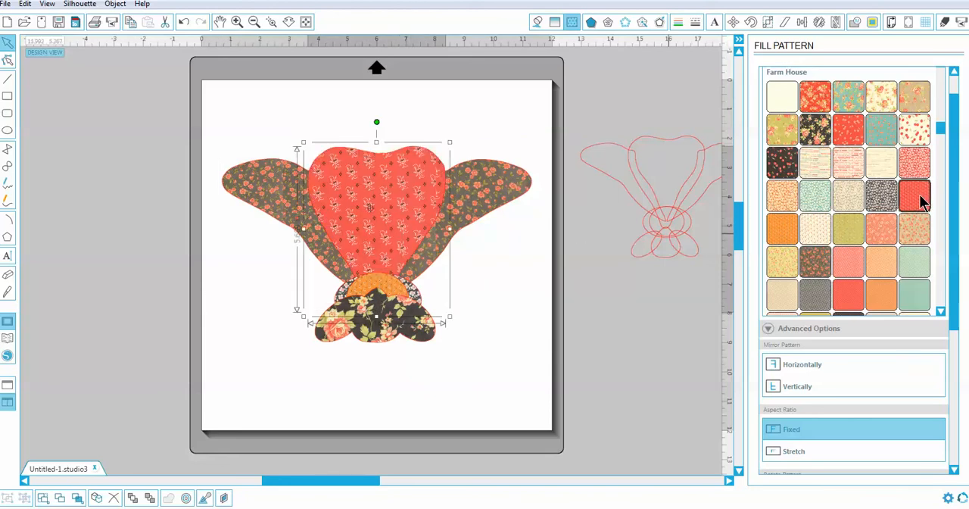
drag(953, 158, 952, 161)
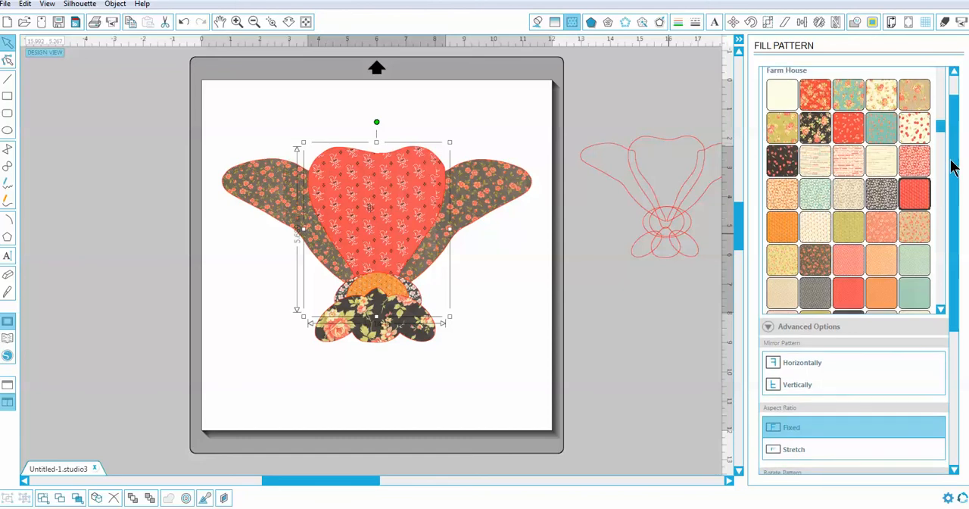
click(914, 127)
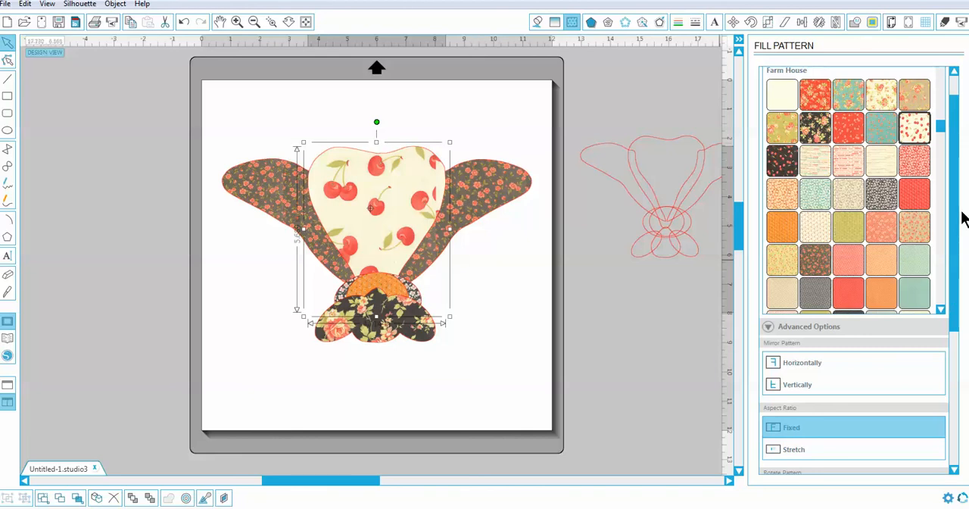
- Rotate the body's cherry pattern to 45 degrees
scroll(952, 254, down, 1)
scroll(949, 255, down, 3)
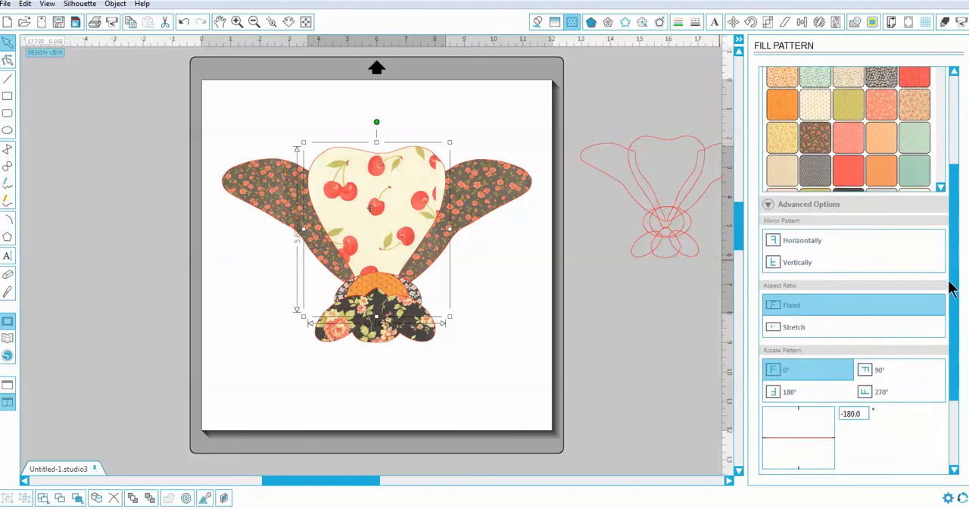
scroll(952, 310, down, 1)
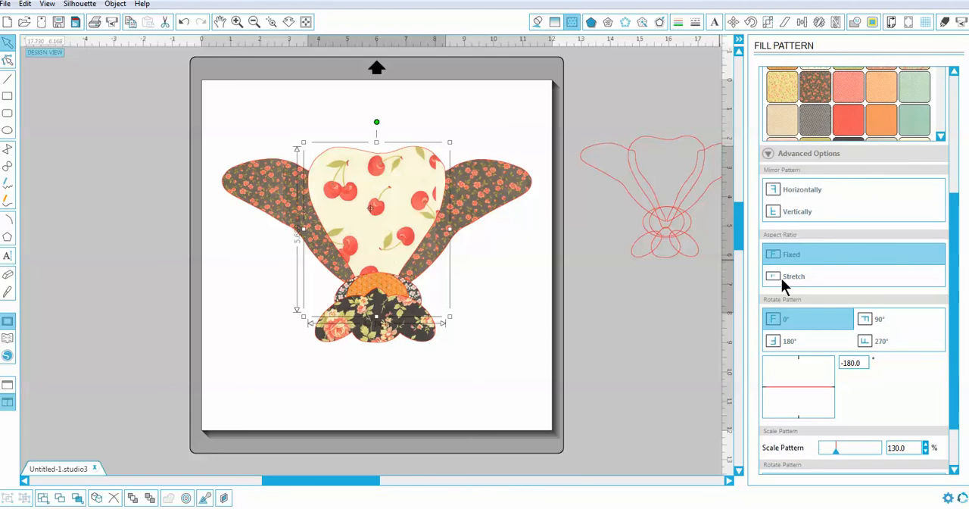
click(828, 391)
drag(825, 392, 817, 403)
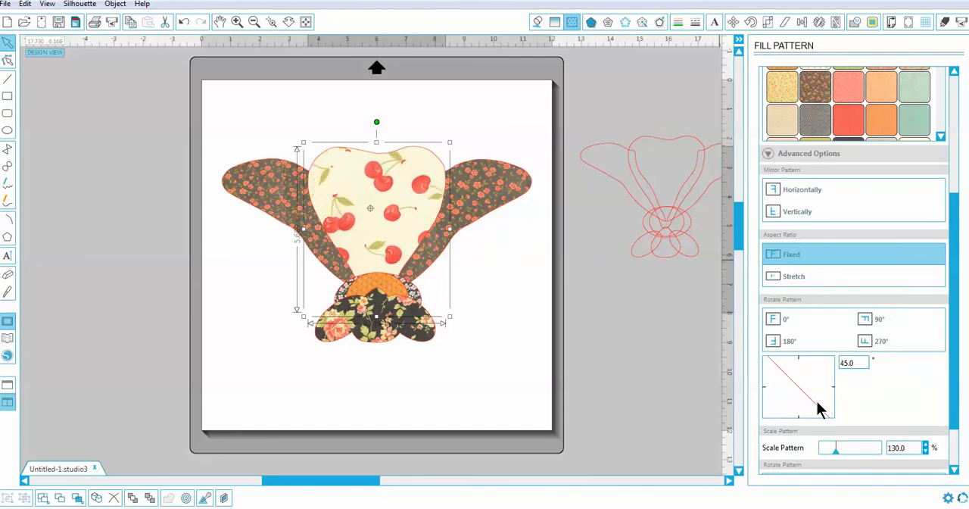
- Try the Stretch aspect ratio on the body's cherry pattern and undo it
click(792, 275)
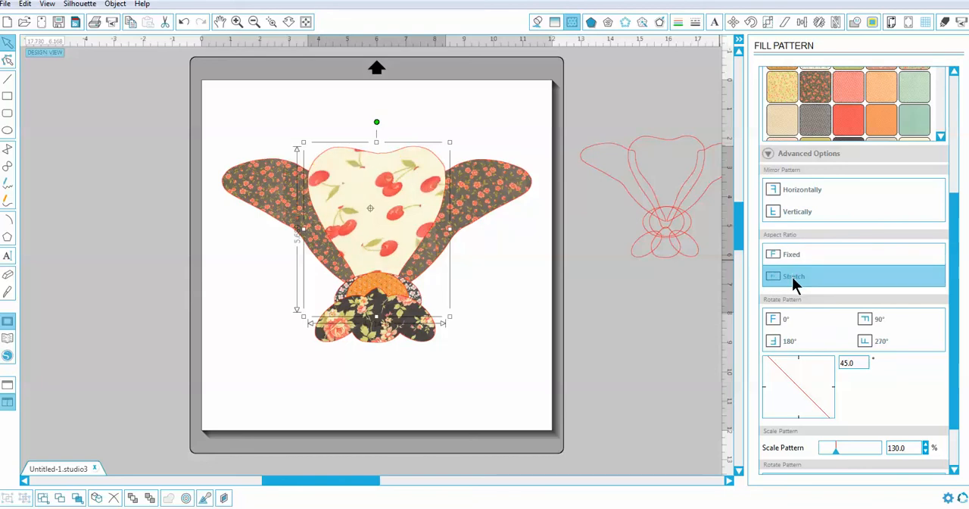
click(181, 24)
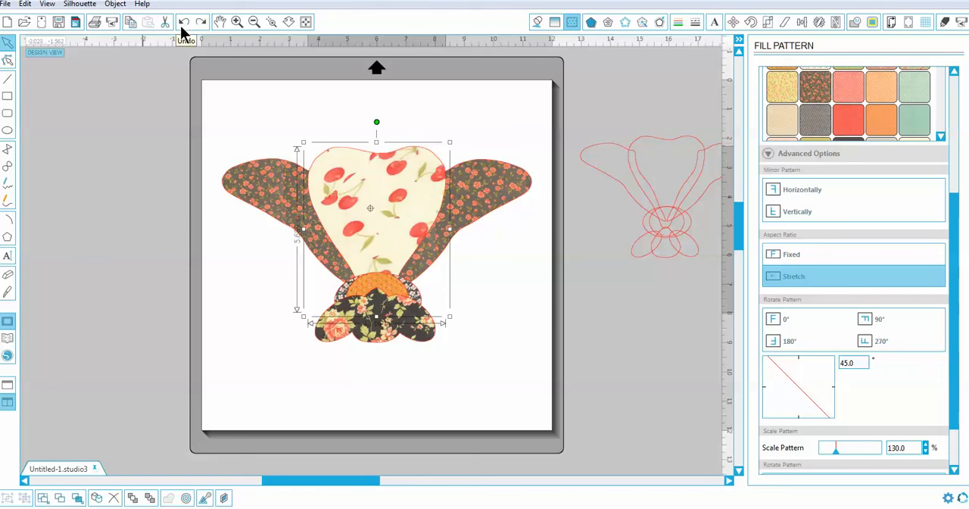
click(182, 24)
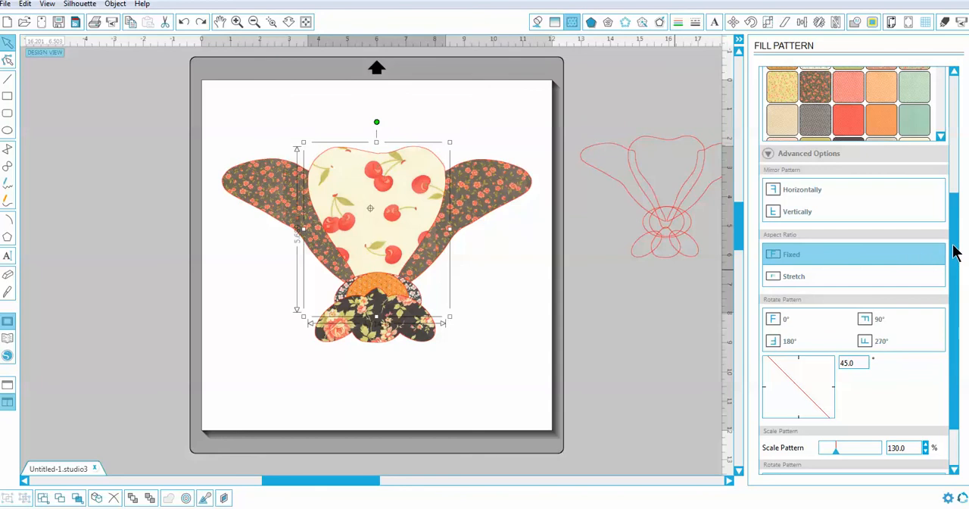
- Try 40.8% transparency on the body's cherry pattern and return it to 0%
drag(955, 254, 953, 303)
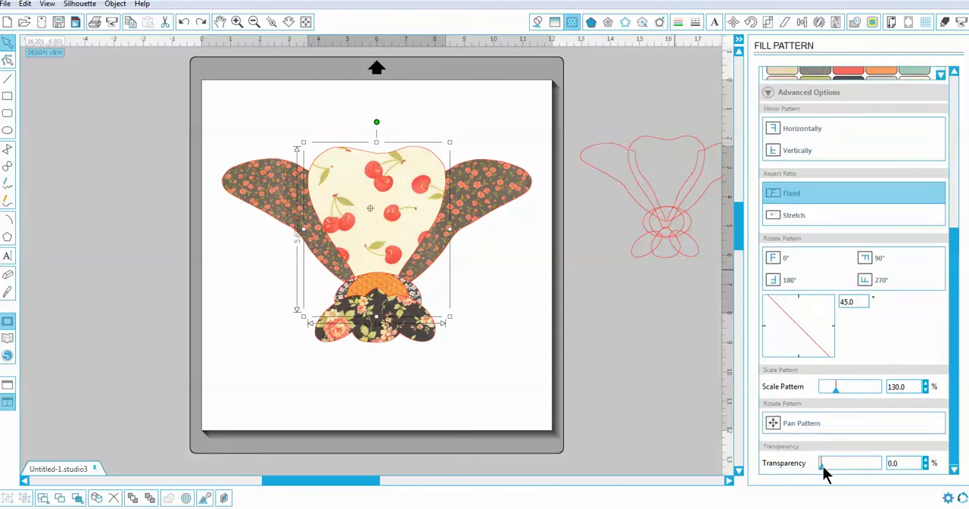
drag(823, 471, 846, 463)
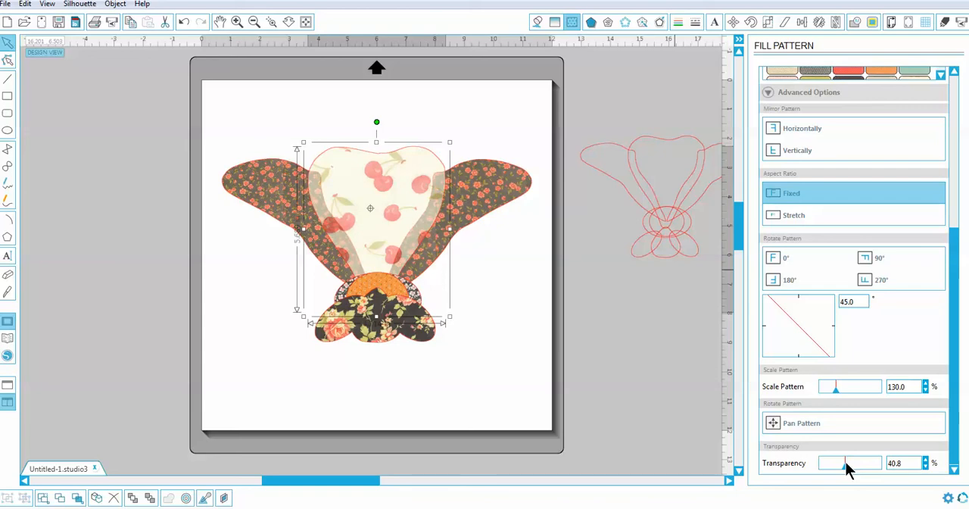
drag(845, 462, 804, 464)
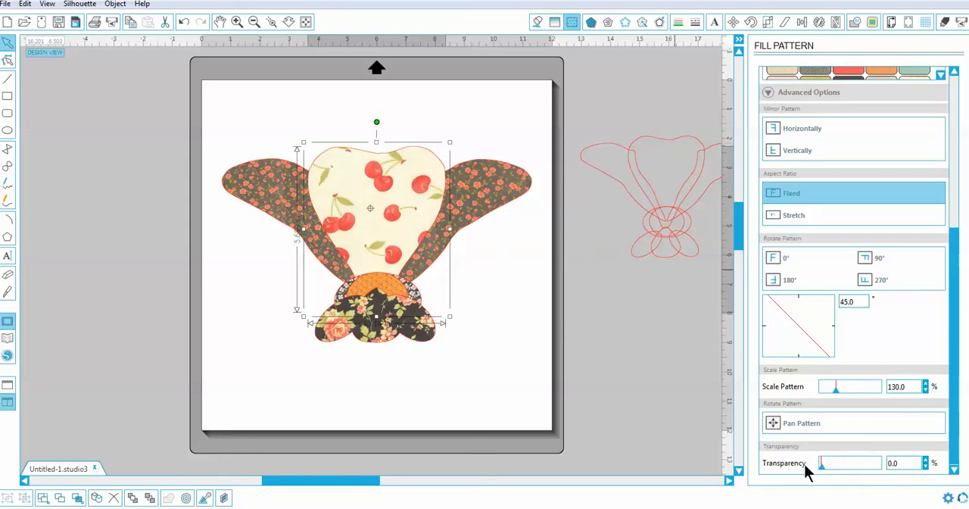
- Pan the cherry pattern up and to the right inside the heart-shaped body, and deselect the shape
click(772, 425)
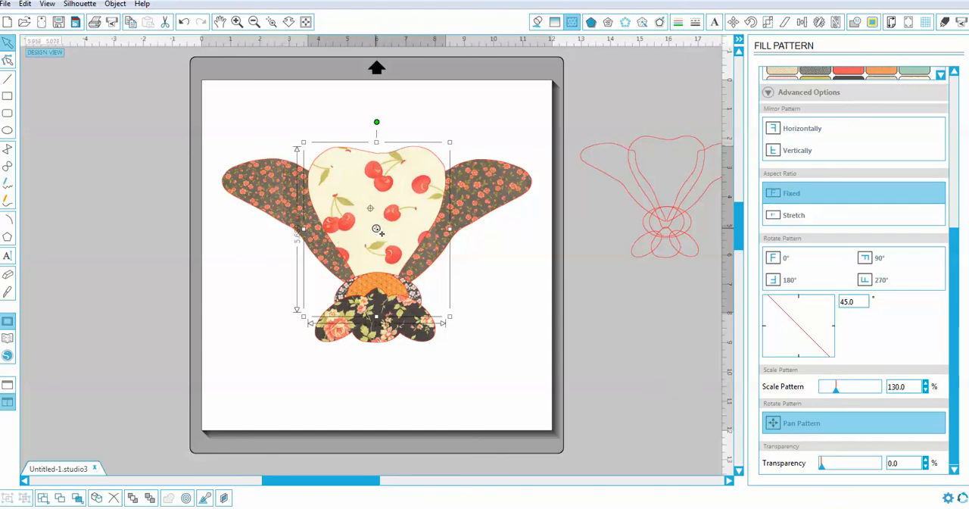
drag(377, 231, 403, 189)
click(488, 227)
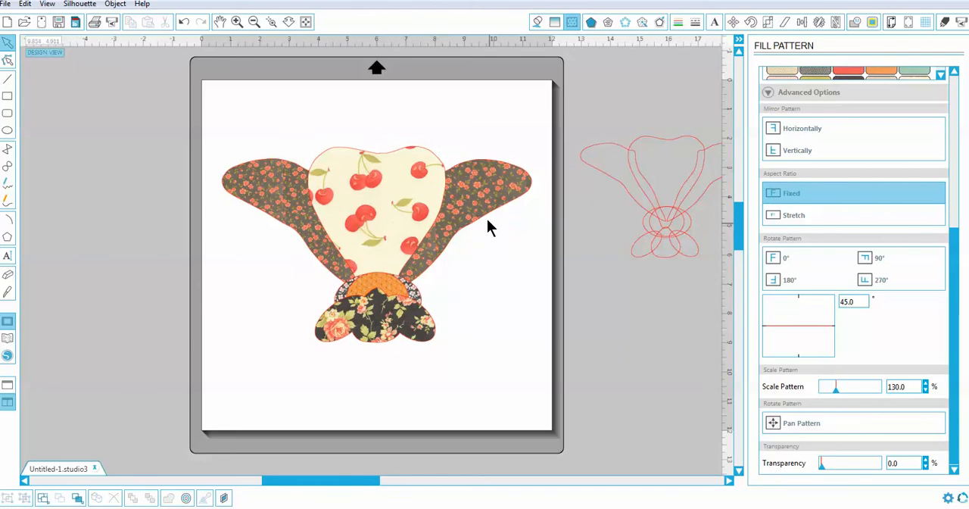
- Fill the right wing shape with the black Farm House cherry pattern
click(480, 218)
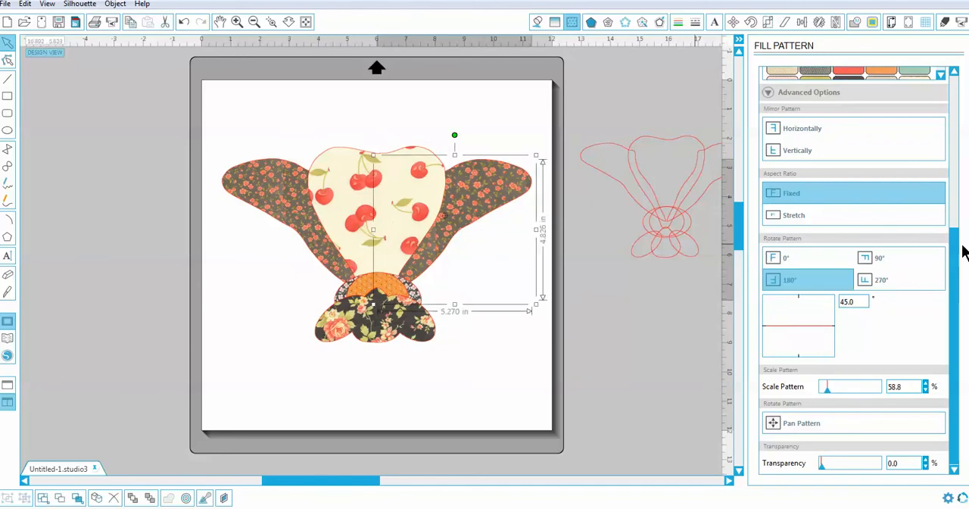
drag(957, 251, 936, 140)
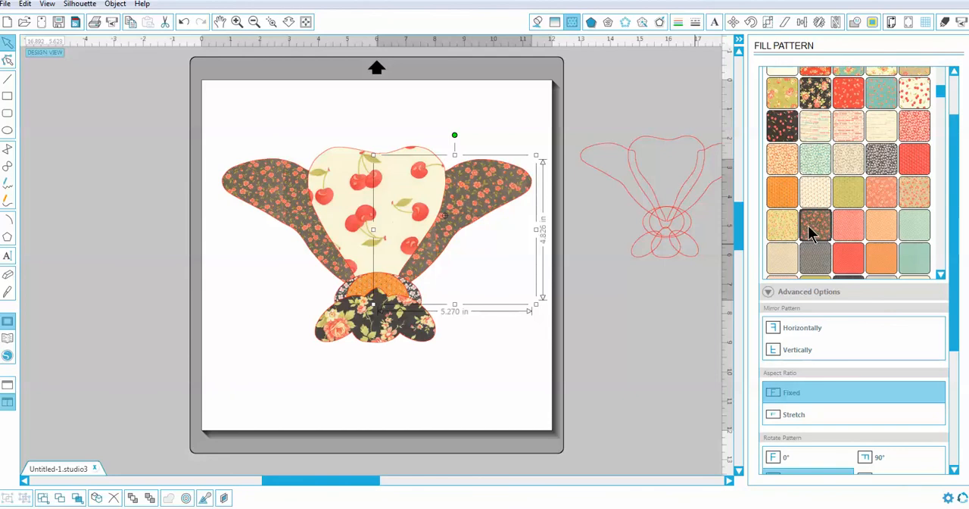
click(782, 127)
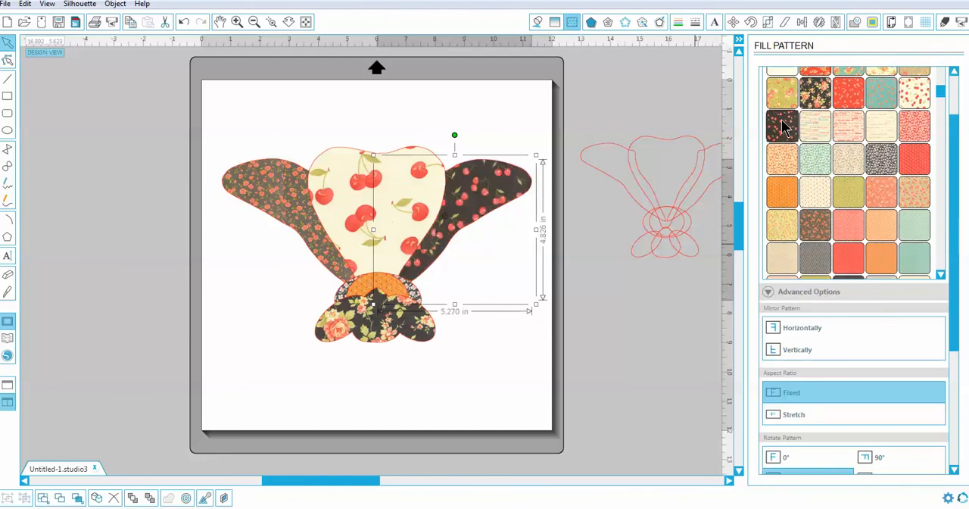
- Try the olive pattern on the small dome shape below the body, and fill it with the cream dotted Farm House pattern 20254-14
click(285, 207)
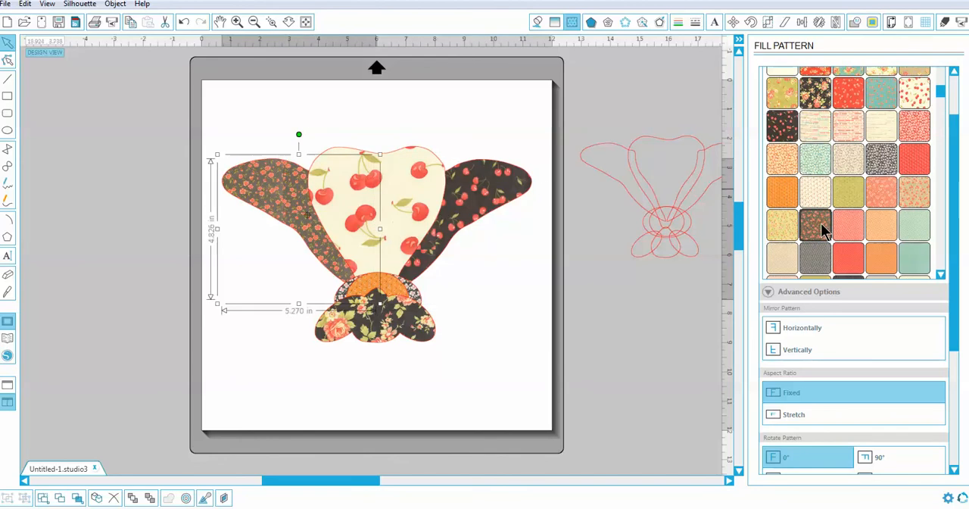
click(394, 289)
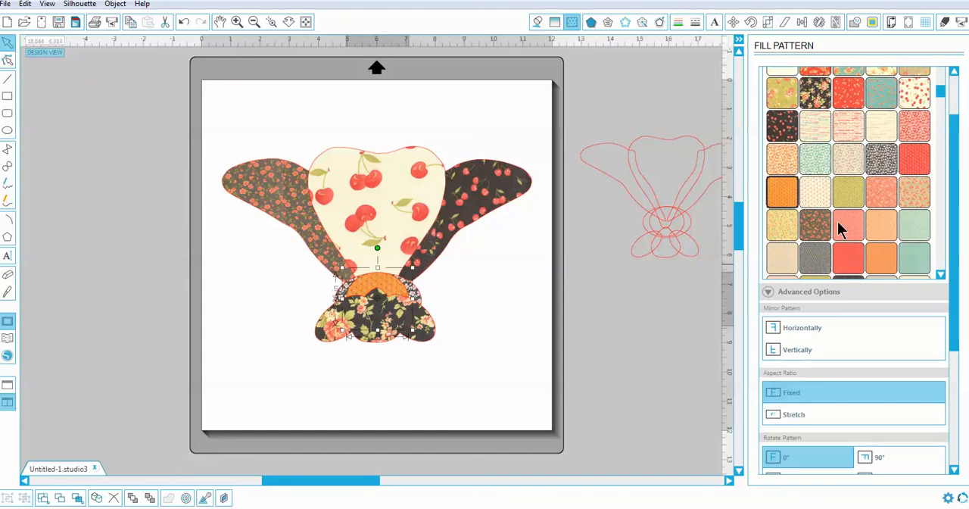
click(844, 194)
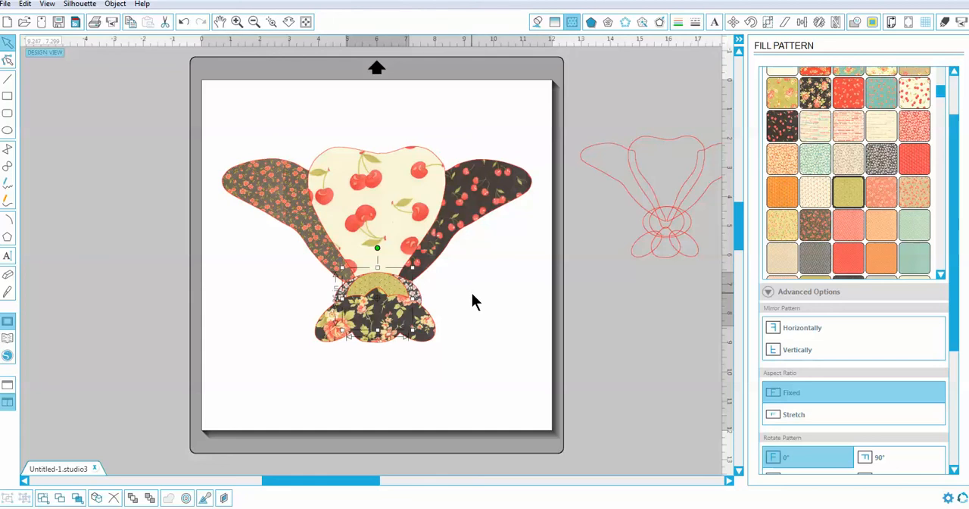
click(815, 201)
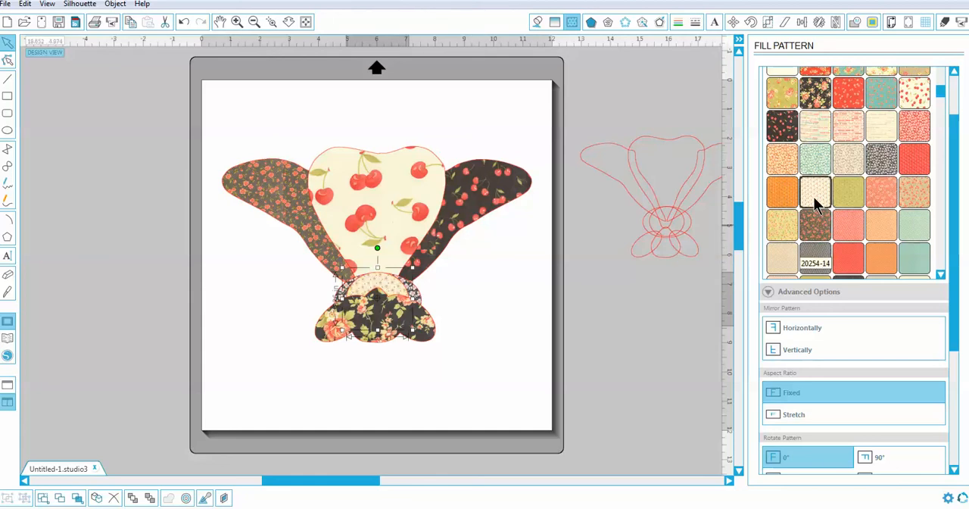
click(484, 329)
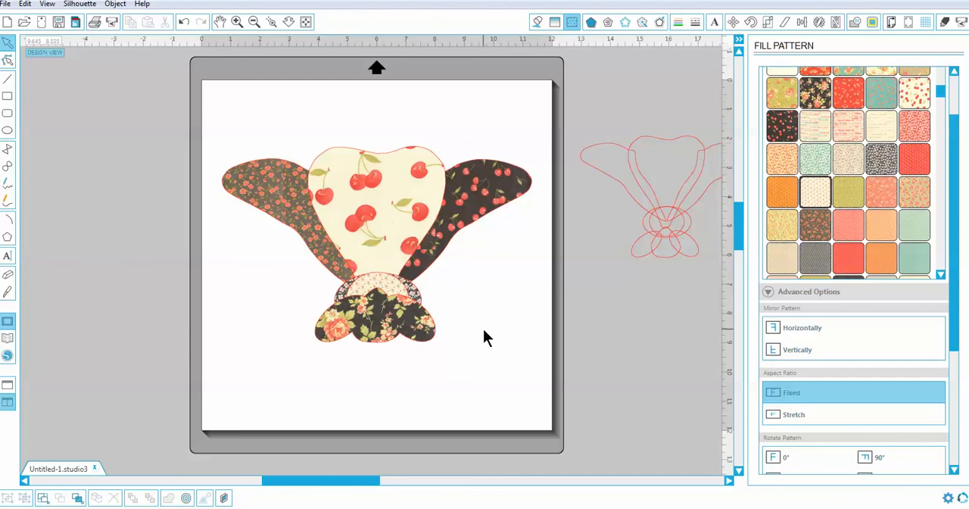
- Try the red text, orange and black dotted patterns on the lobed lower shape, and fill it with the gray checkered Farm House pattern 20256-18
click(388, 341)
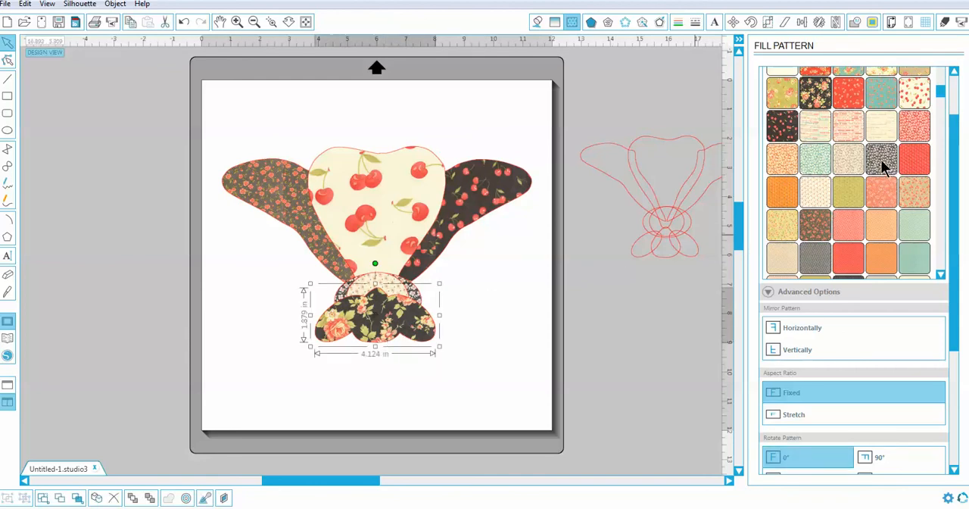
click(850, 131)
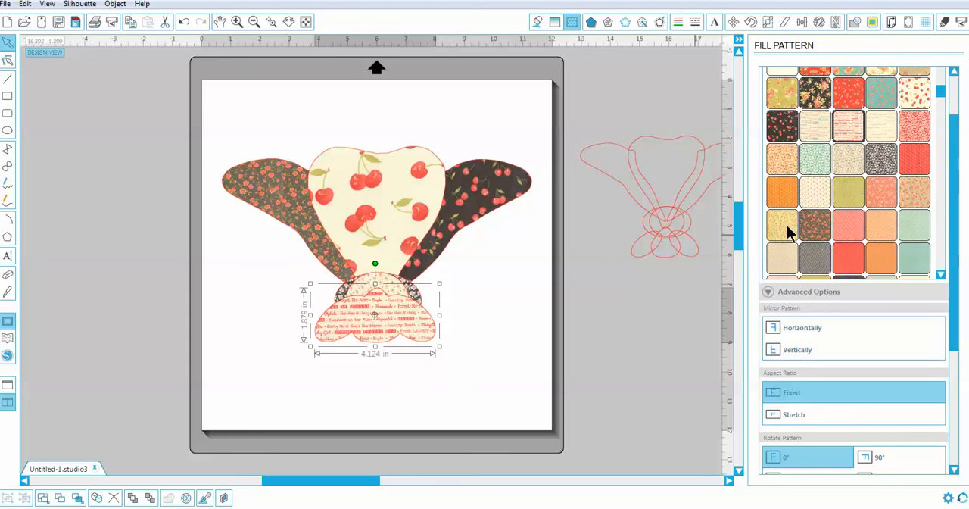
click(886, 263)
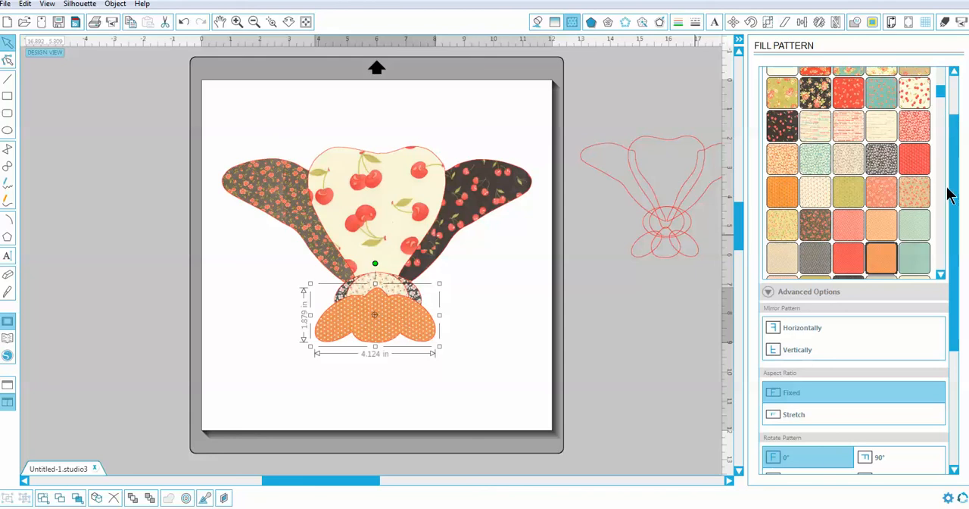
scroll(941, 97, down, 1)
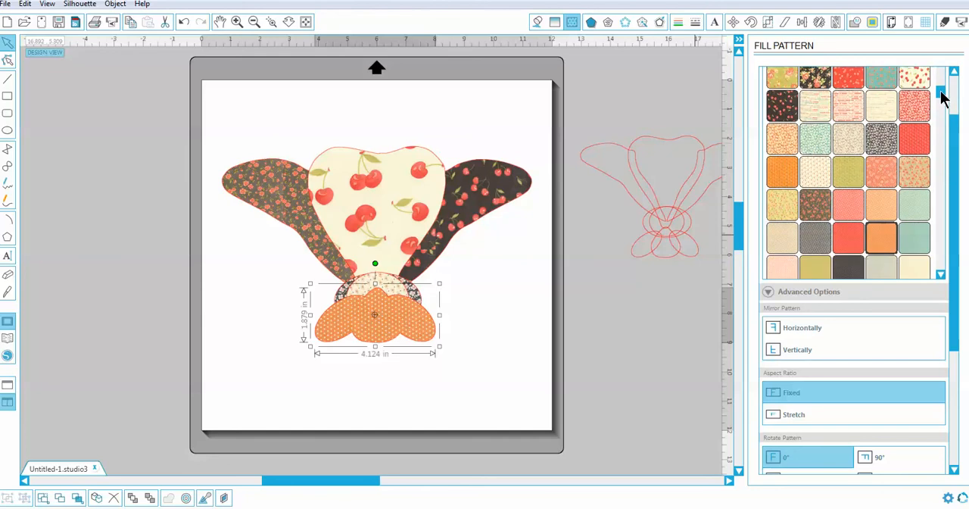
drag(940, 91, 943, 93)
click(847, 237)
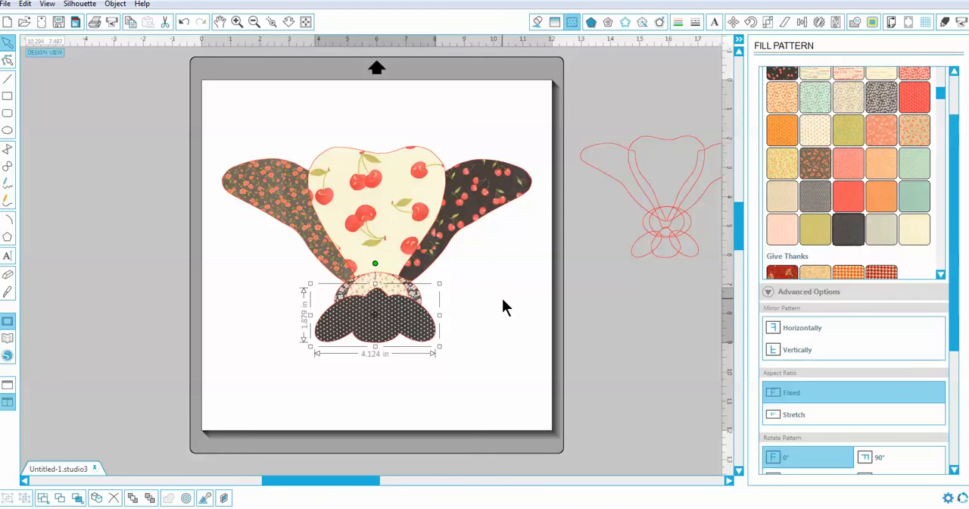
click(824, 199)
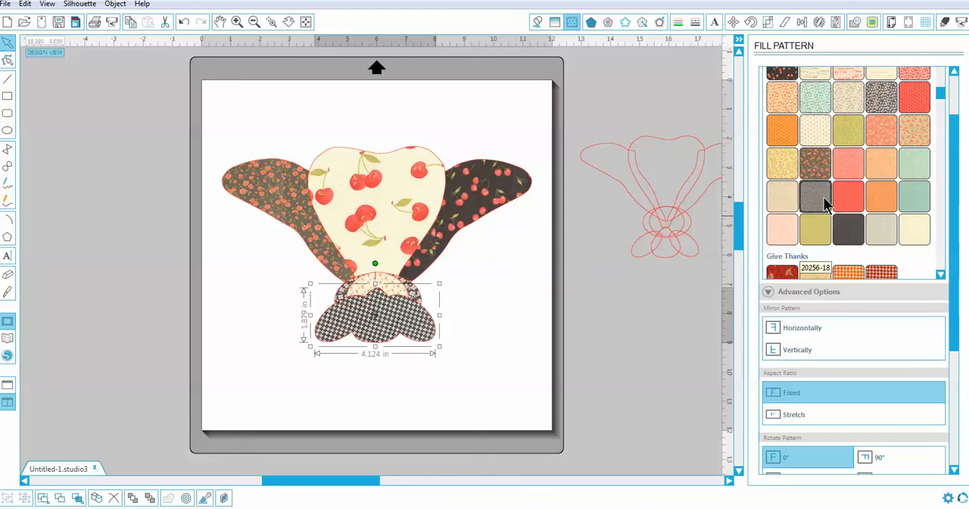
click(519, 255)
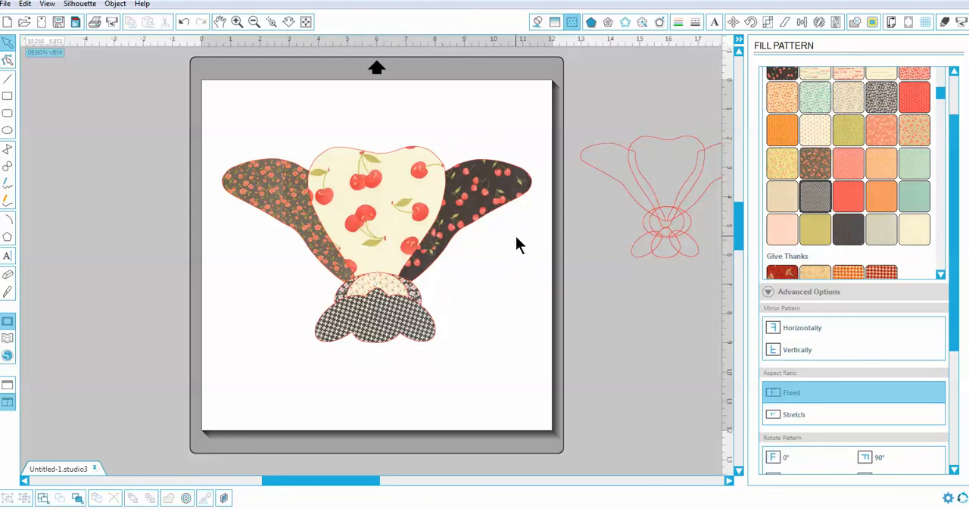
- Select all the pattern-filled parts of the design on the page together
drag(196, 89, 628, 422)
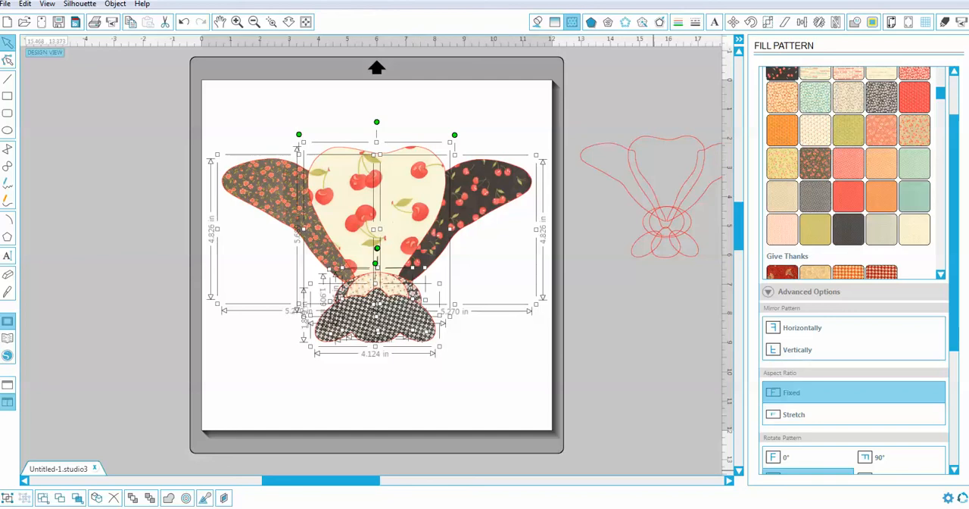
click(860, 506)
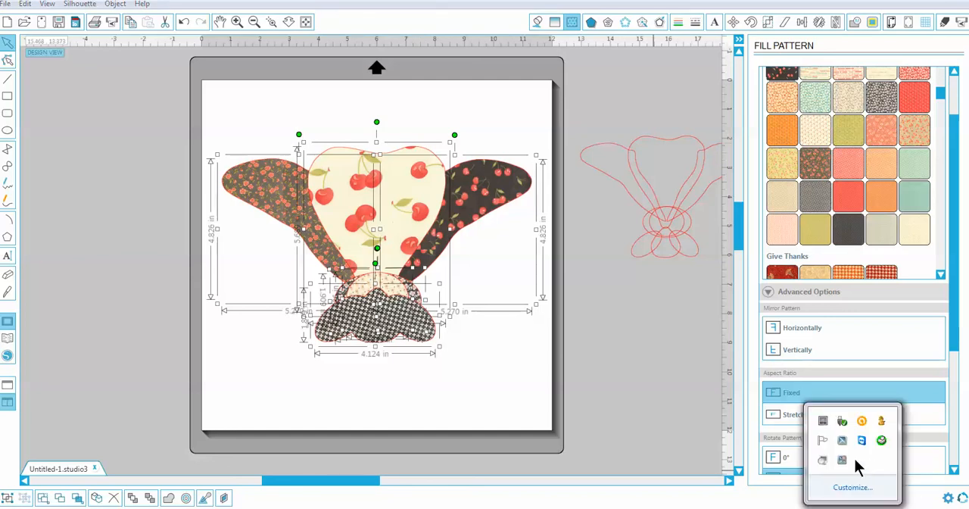